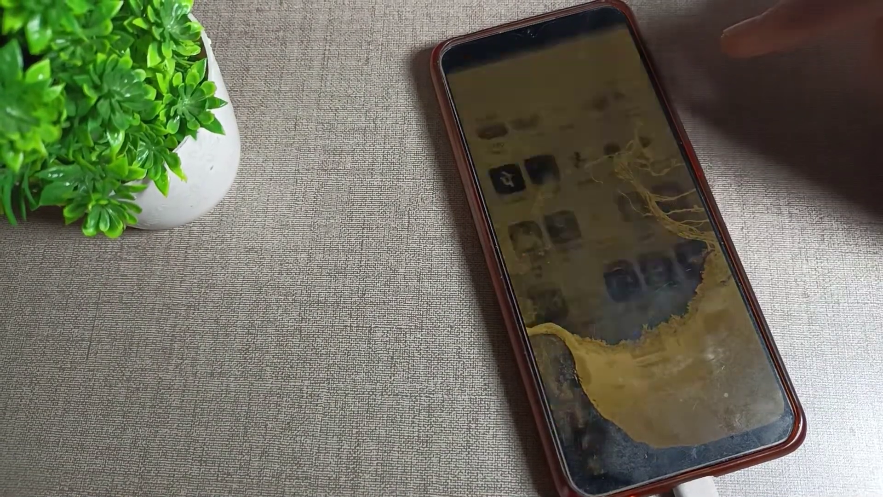
{"action": "scroll", "coordinate": [676, 276], "scroll_direction": "up", "scroll_amount": 5}
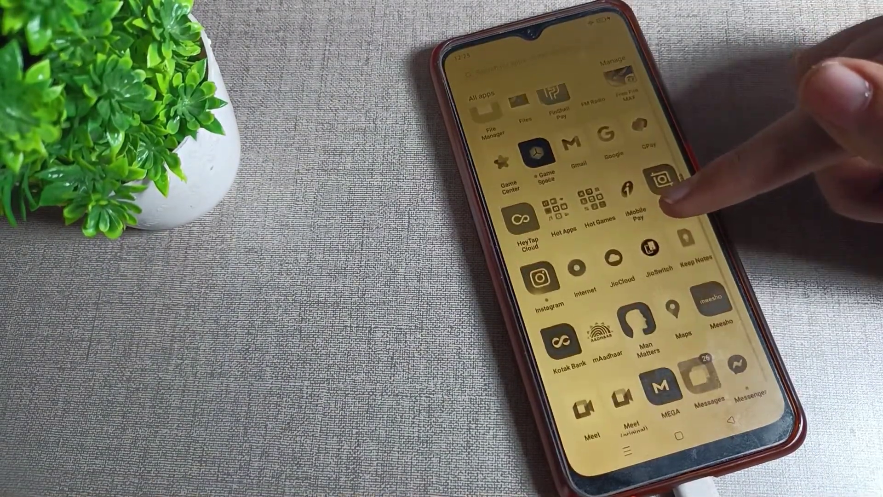
{"action": "scroll", "coordinate": [677, 207], "scroll_direction": "down", "scroll_amount": 5}
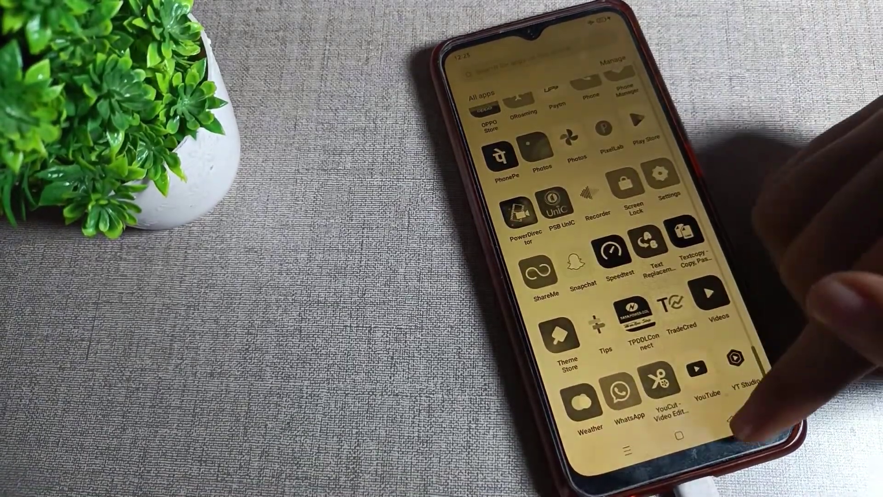
Leave the app drawer and return to the home screen
{"action": "left_click", "coordinate": [679, 436]}
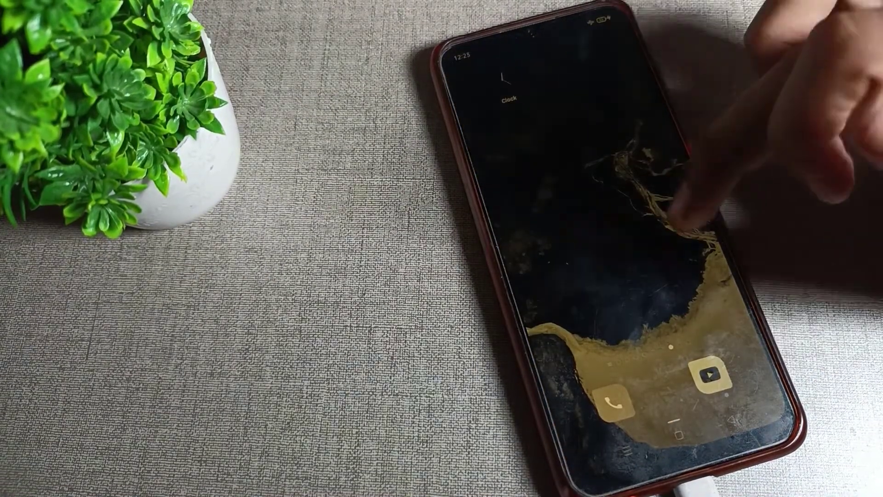
{"action": "scroll", "coordinate": [608, 276], "scroll_direction": "down", "scroll_amount": 5}
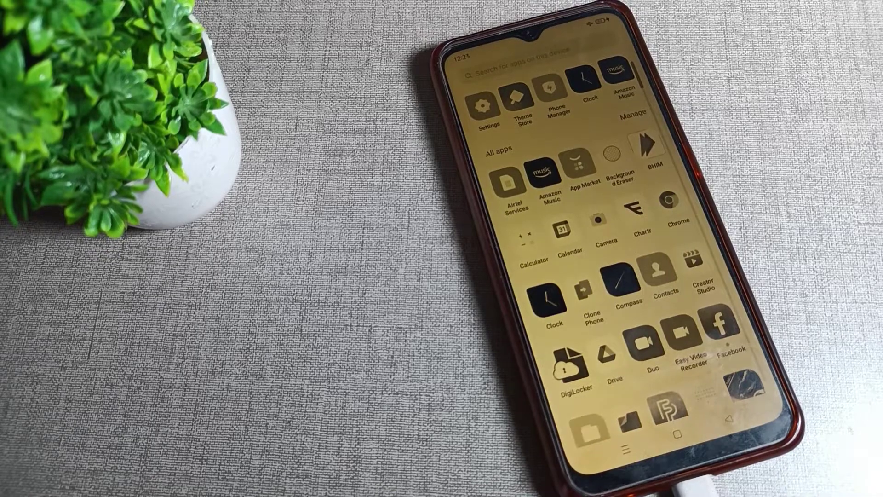
{"action": "scroll", "coordinate": [642, 207], "scroll_direction": "down", "scroll_amount": 10}
{"action": "scroll", "coordinate": [641, 207], "scroll_direction": "down", "scroll_amount": 10}
Launch Settings and go to the Display & brightness page
{"action": "left_click", "coordinate": [665, 181]}
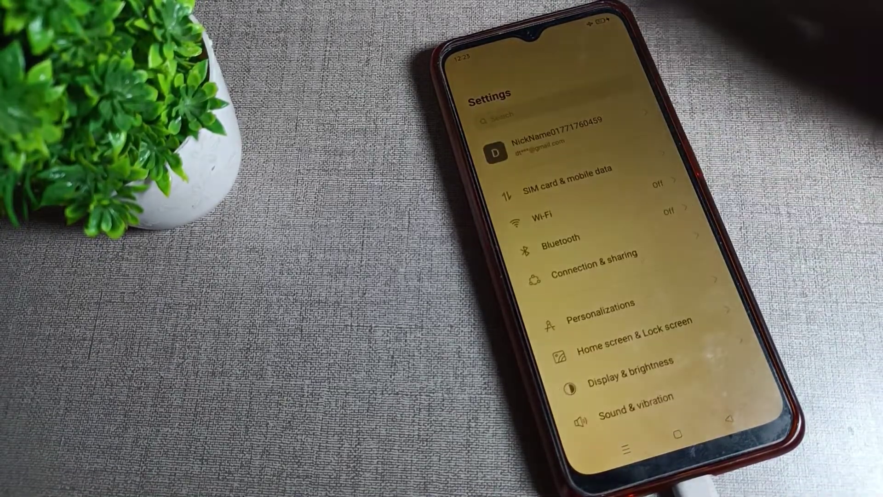
{"action": "scroll", "coordinate": [642, 242], "scroll_direction": "down", "scroll_amount": 5}
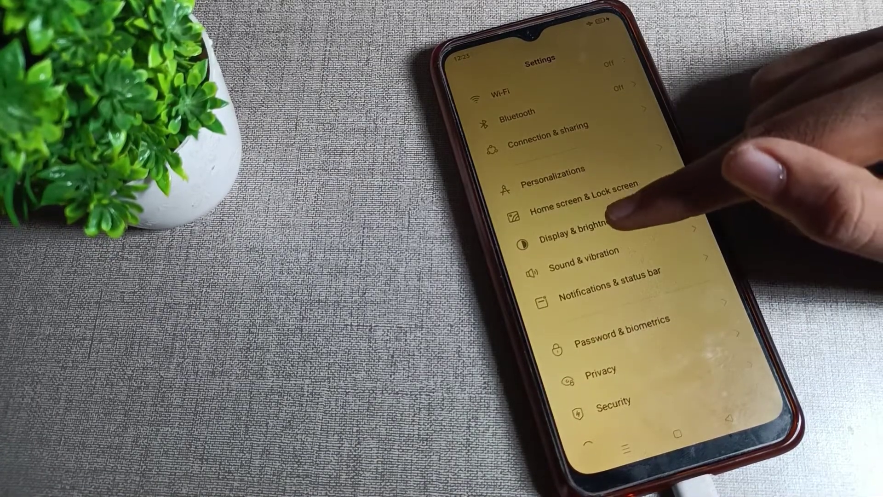
{"action": "left_click", "coordinate": [614, 228]}
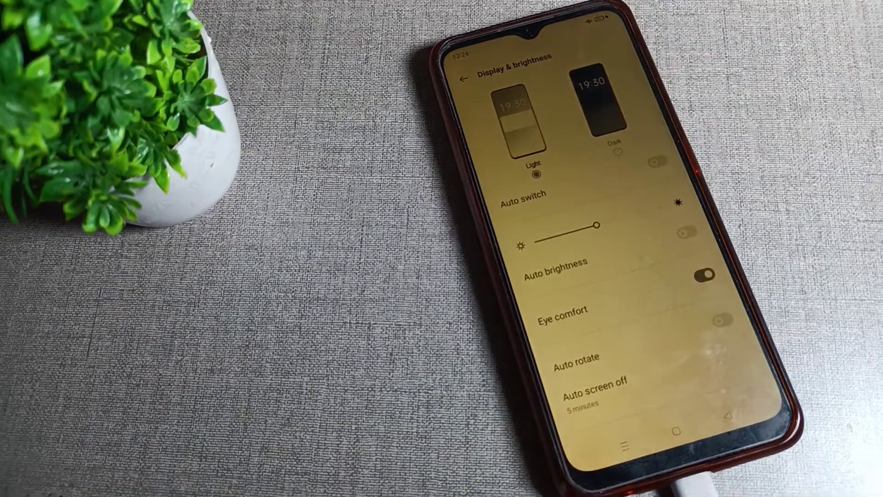
{"action": "scroll", "coordinate": [642, 277], "scroll_direction": "down", "scroll_amount": 3}
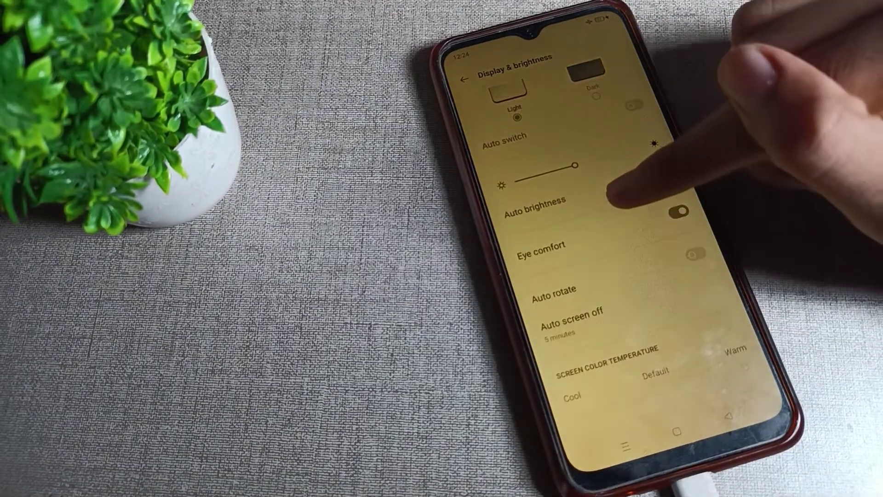